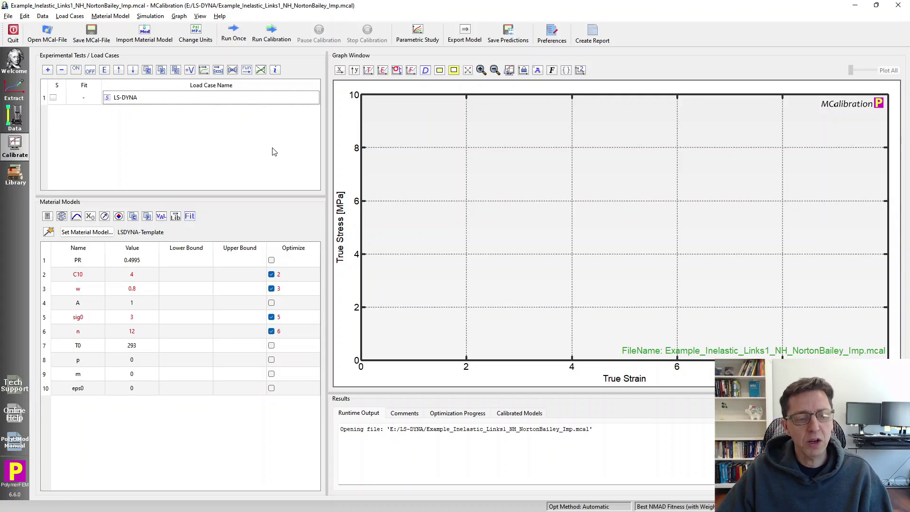
Open the LSDYNA-Template material model showing *MAT_HYPERELASTIC_RUBBER Neo-Hookean and Norton-Bailey creep cards.
{"action": "left_click", "coordinate": [111, 234]}
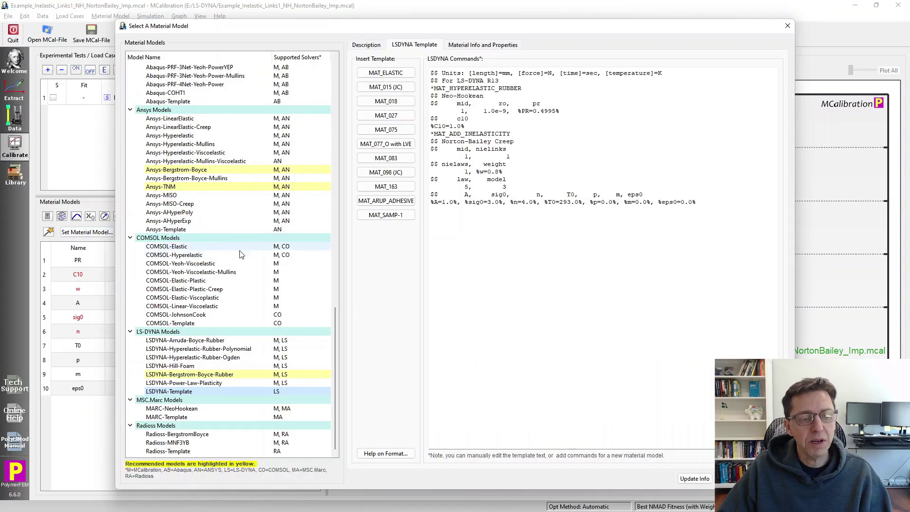
{"action": "scroll", "coordinate": [240, 254], "scroll_direction": "up", "scroll_amount": 2}
{"action": "scroll", "coordinate": [241, 256], "scroll_direction": "down", "scroll_amount": 2}
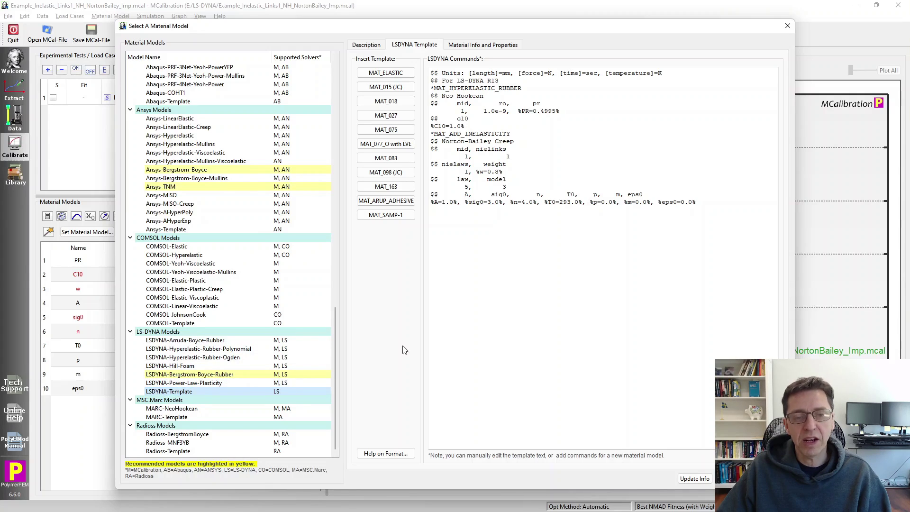
{"action": "left_click", "coordinate": [477, 286]}
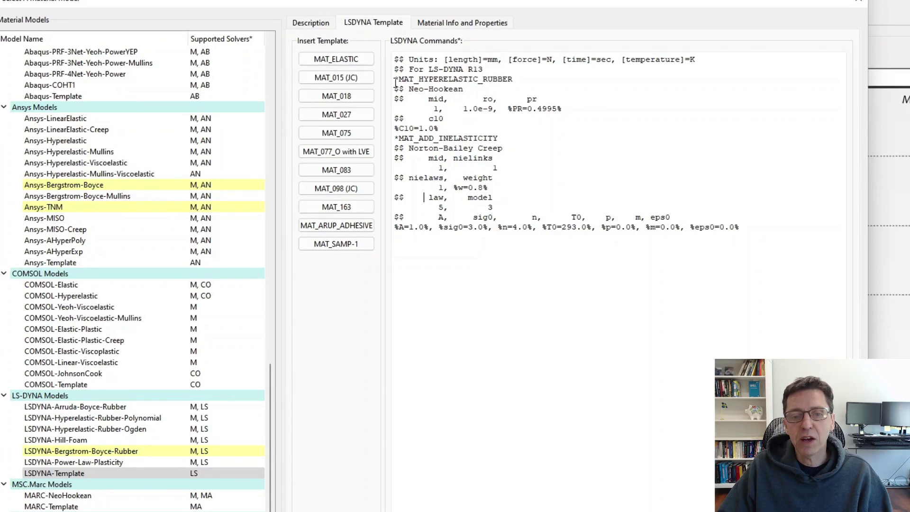
{"action": "left_click", "coordinate": [525, 80], "text": "shift"}
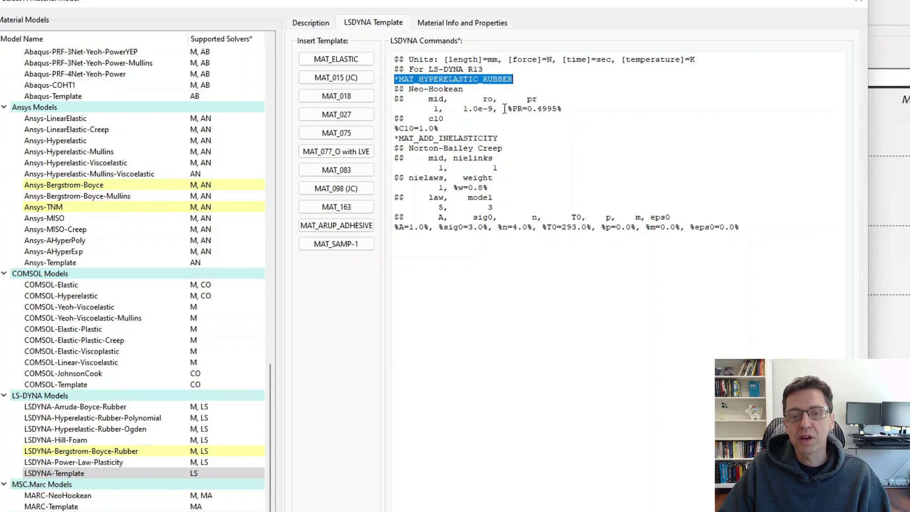
{"action": "left_click", "coordinate": [440, 127]}
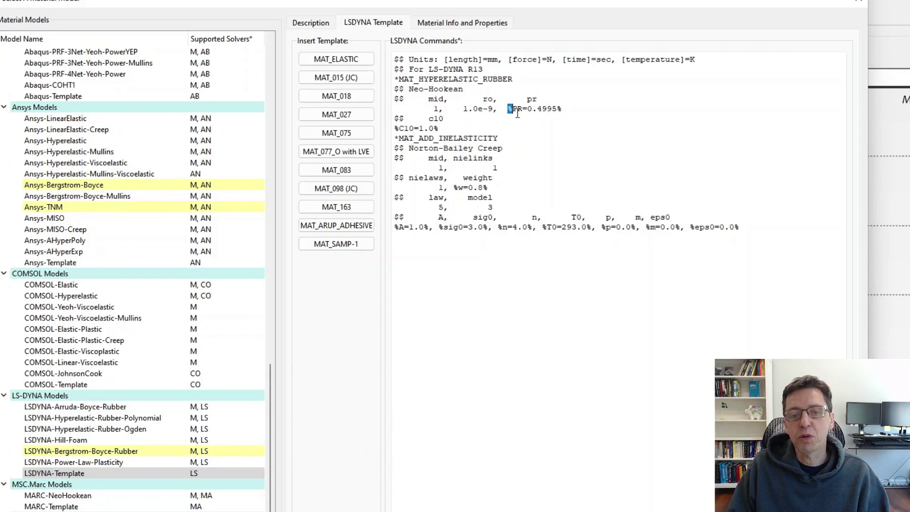
{"action": "double_click", "coordinate": [517, 110]}
{"action": "key", "text": "Right"}
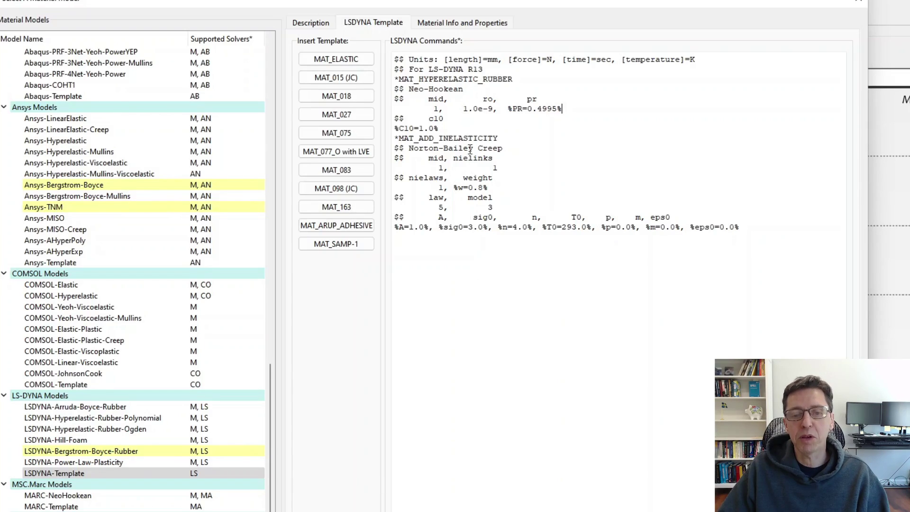
{"action": "key", "text": "Right"}
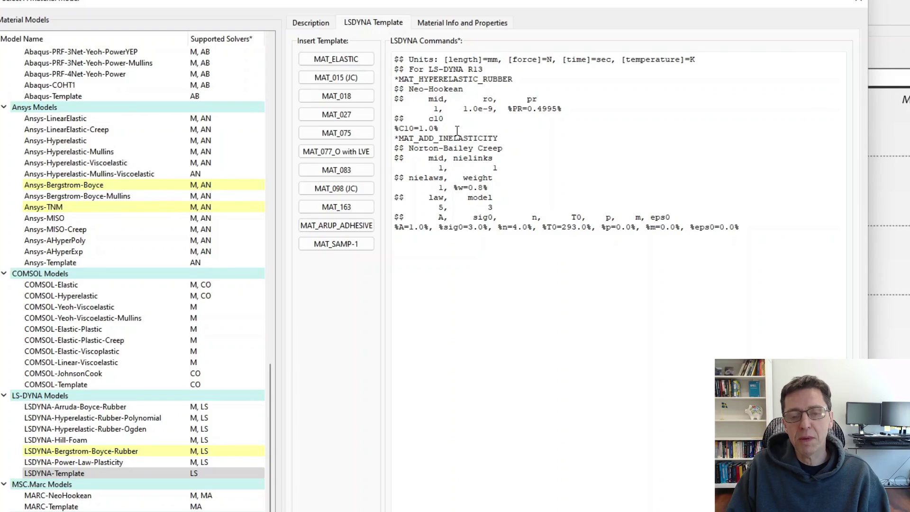
Highlight the *MAT_ADD_INELASTICITY line, the mid and nielinks values, and the %w=0.8% weight.
{"action": "key", "text": "shift+Down"}
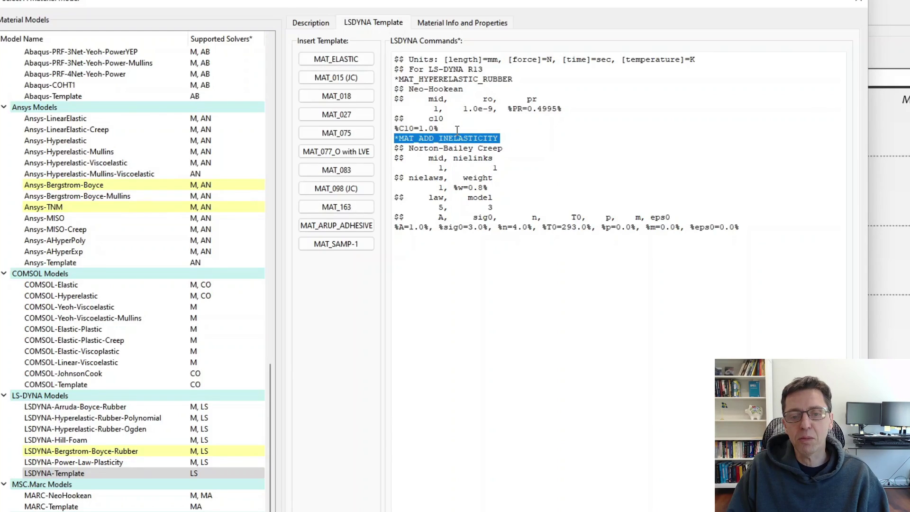
{"action": "key", "text": "Down"}
{"action": "key", "text": "shift+Down"}
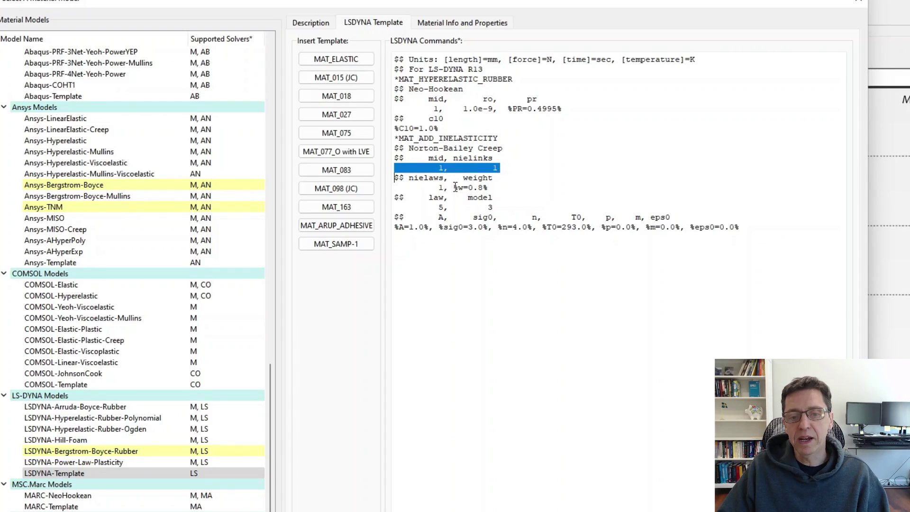
{"action": "left_click_drag", "start_coordinate": [450, 188], "coordinate": [489, 187]}
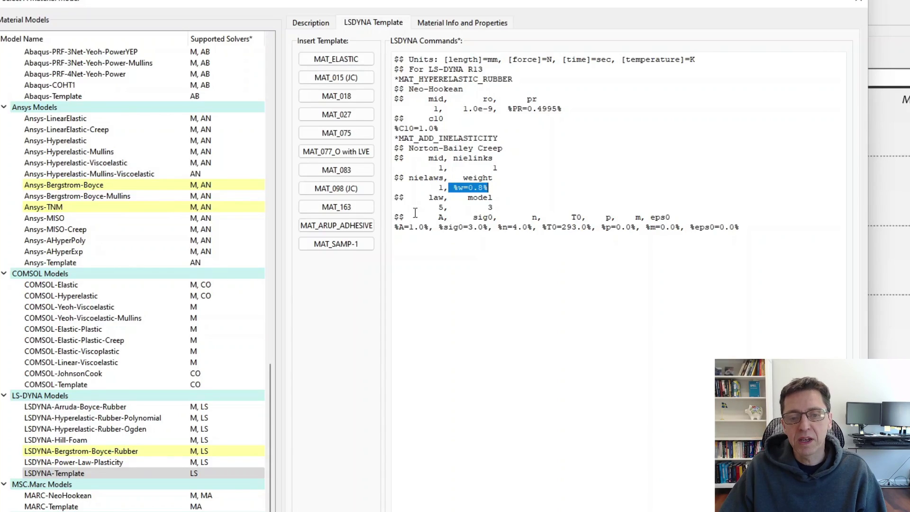
Highlight law 5, model 3 and the creep parameter line, then accept the LSDYNA-Template.
{"action": "left_click_drag", "start_coordinate": [433, 207], "coordinate": [494, 205]}
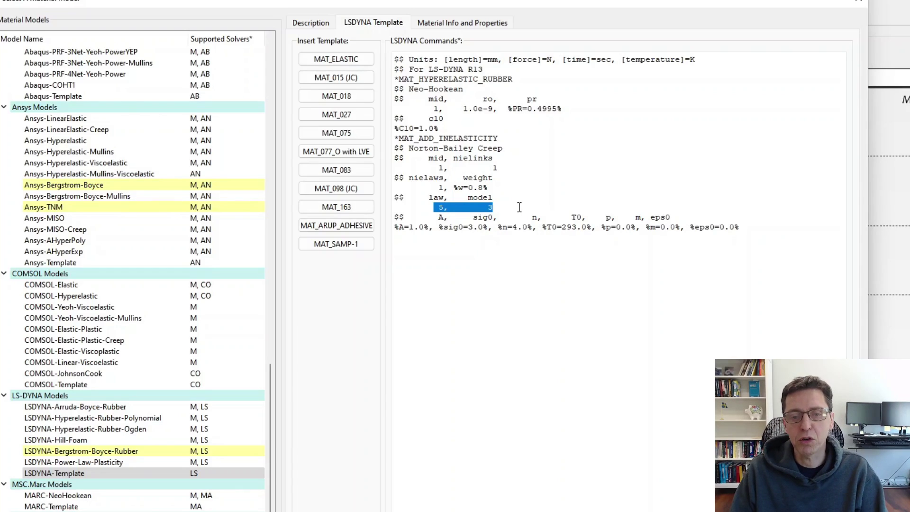
{"action": "left_click", "coordinate": [519, 207]}
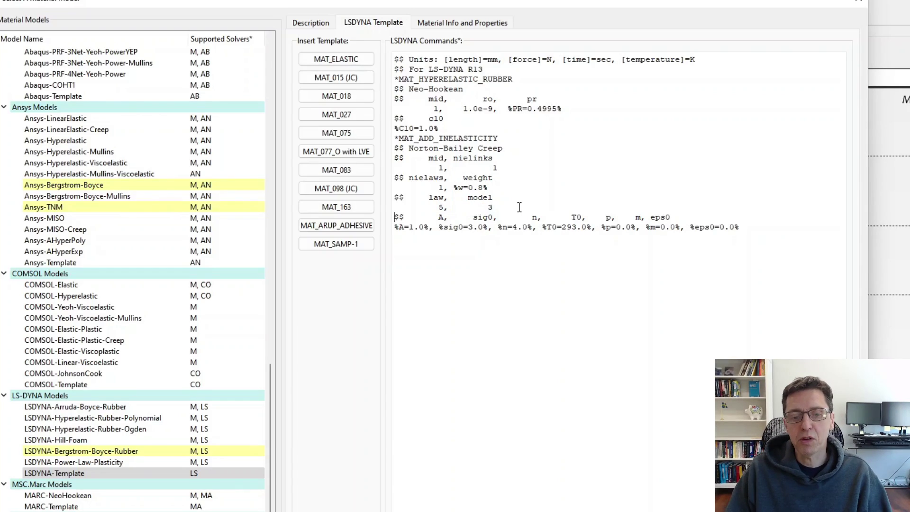
{"action": "key", "text": "shift+End"}
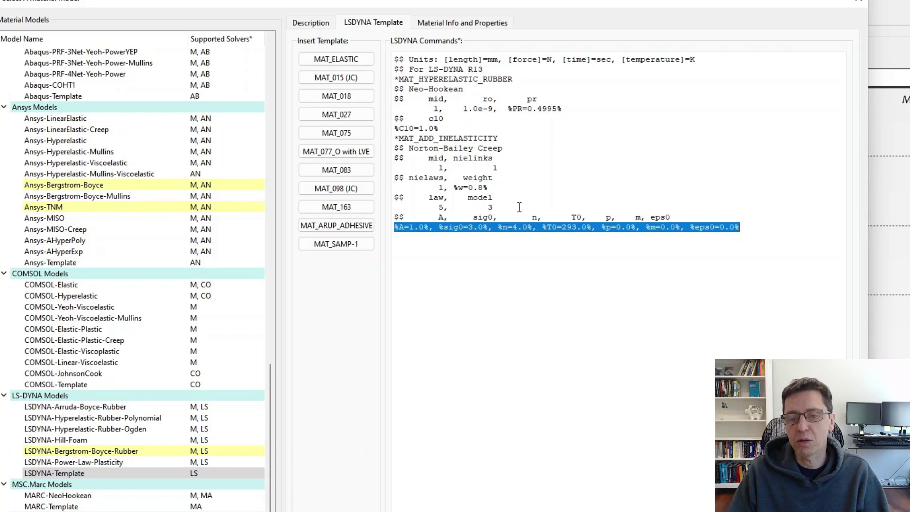
{"action": "left_click", "coordinate": [542, 206]}
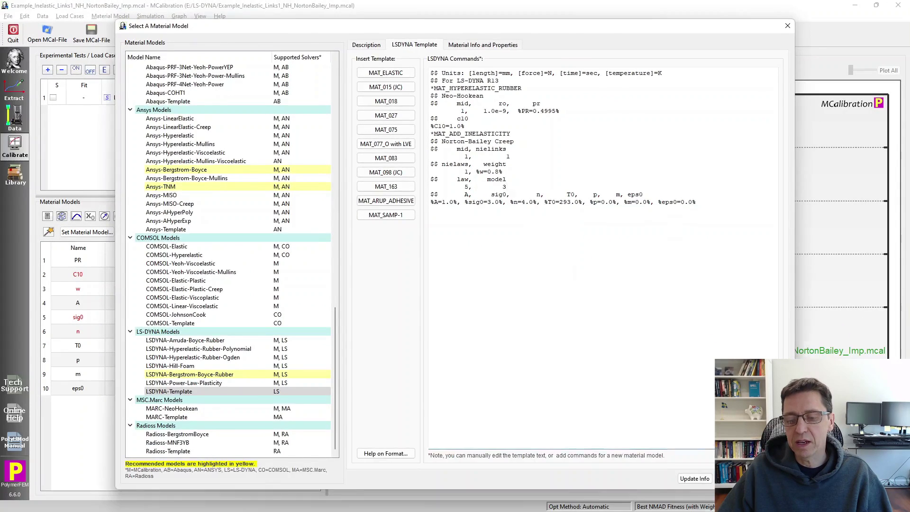
{"action": "left_click", "coordinate": [866, 511]}
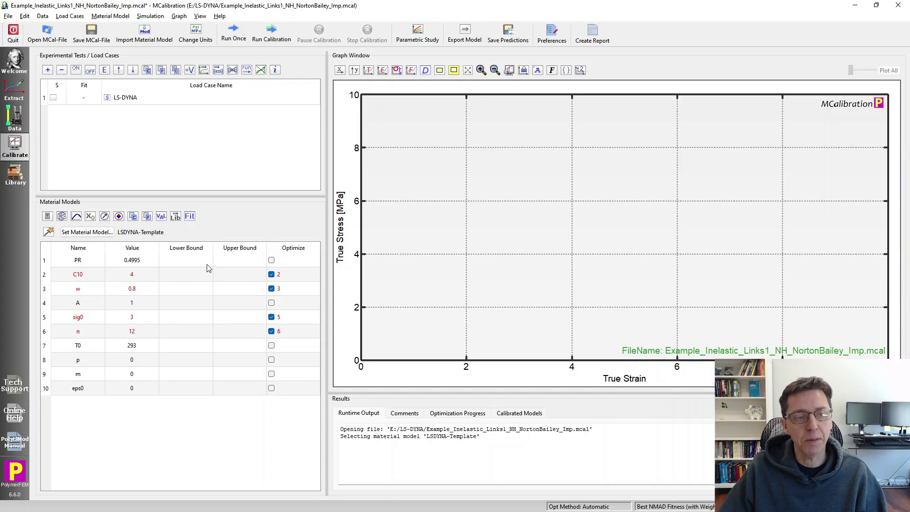
{"action": "double_click", "coordinate": [185, 99]}
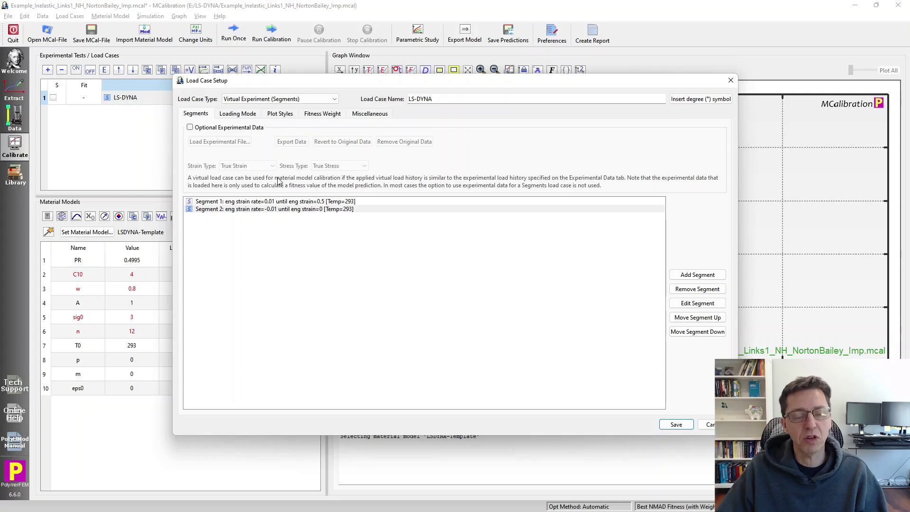
{"action": "left_click", "coordinate": [371, 116]}
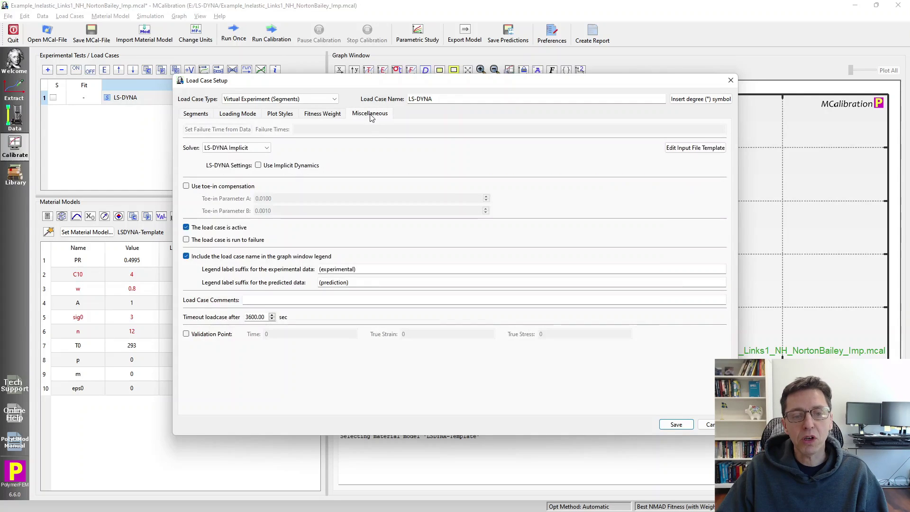
{"action": "left_click", "coordinate": [226, 153]}
{"action": "left_click", "coordinate": [305, 148]}
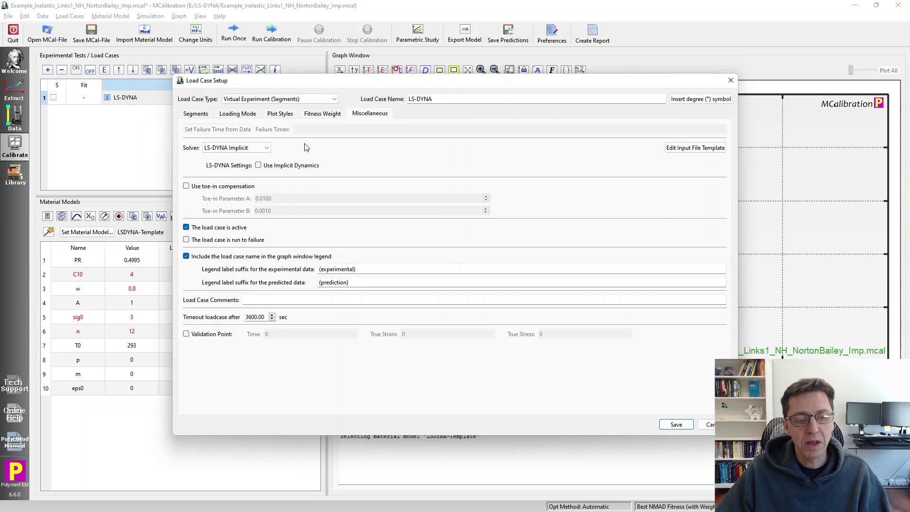
{"action": "left_click", "coordinate": [708, 424]}
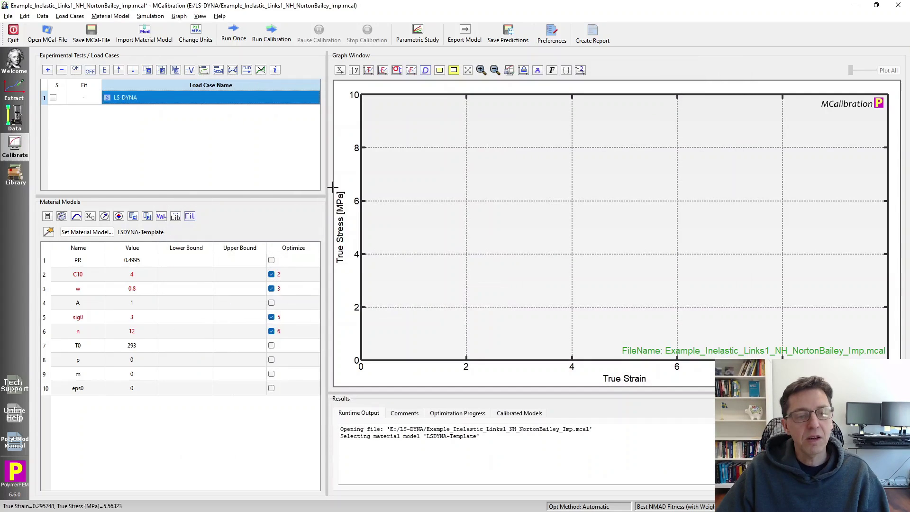
Run the LS-DYNA model once to plot the loading–unloading stress–strain prediction.
{"action": "left_click", "coordinate": [233, 34]}
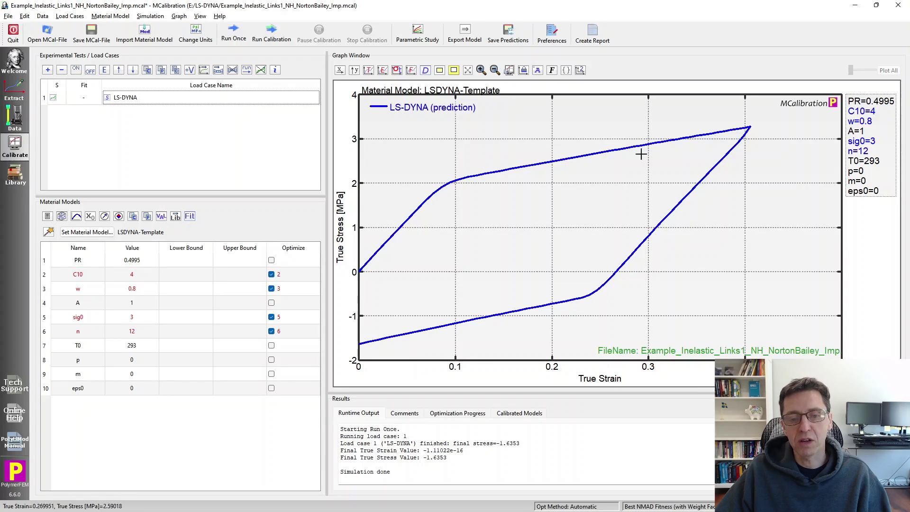
Point out the w and C10 parameter values in the parameter table, then deselect them.
{"action": "left_click", "coordinate": [130, 289]}
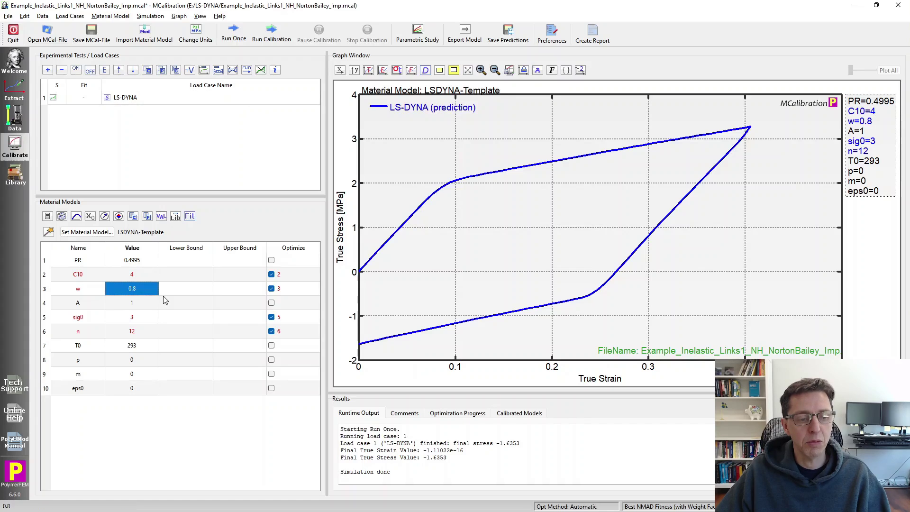
{"action": "left_click", "coordinate": [145, 275]}
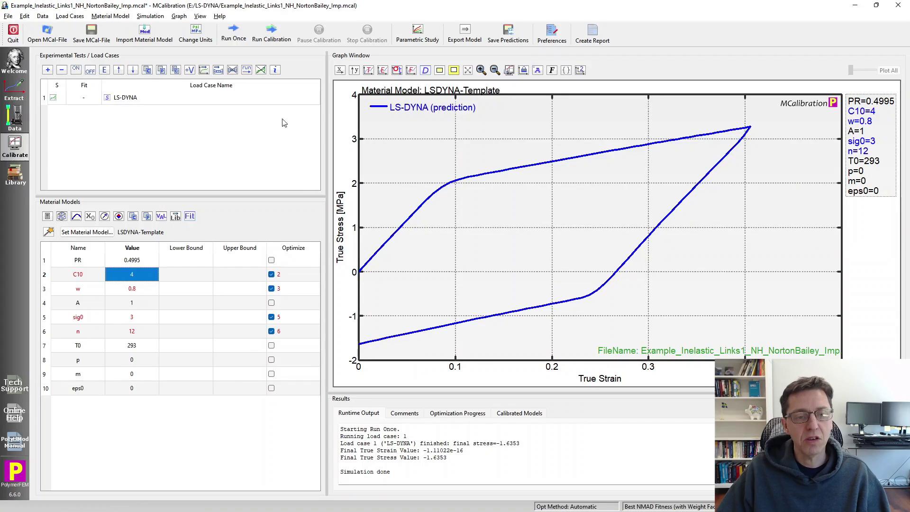
{"action": "left_click", "coordinate": [268, 130]}
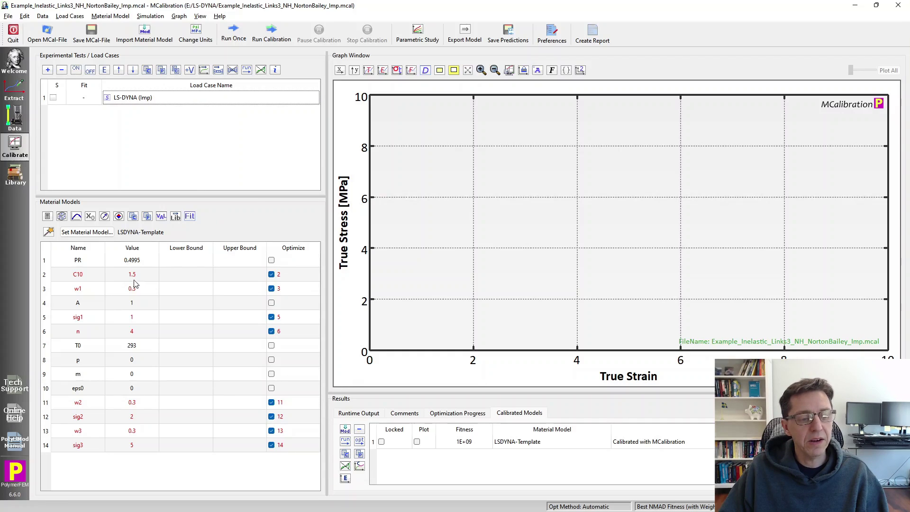
Open the three-link material template and highlight the rubber card, inelasticity card and nielinks 3.
{"action": "left_click", "coordinate": [87, 235]}
{"action": "left_click", "coordinate": [88, 232]}
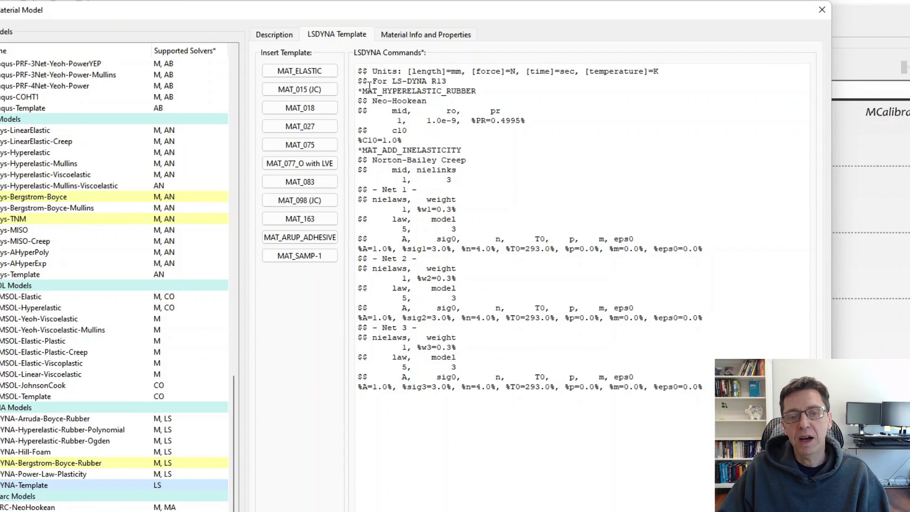
{"action": "left_click_drag", "start_coordinate": [358, 92], "coordinate": [484, 92]}
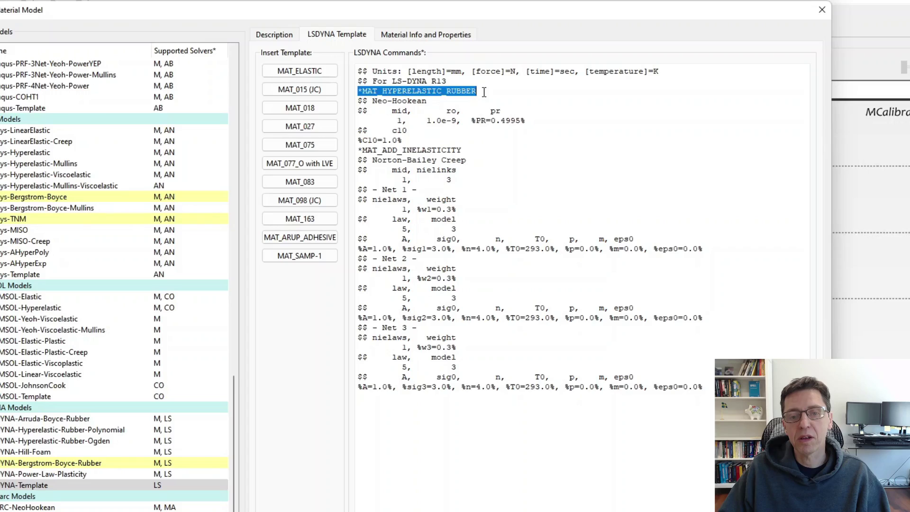
{"action": "left_click_drag", "start_coordinate": [359, 150], "coordinate": [467, 150]}
{"action": "left_click_drag", "start_coordinate": [446, 180], "coordinate": [453, 179]}
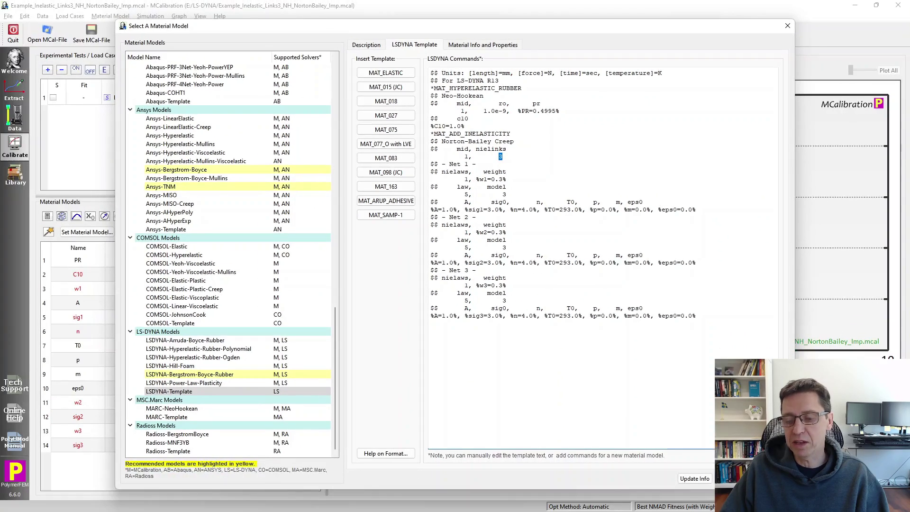
Close the material model dialog and run the three-network LS-DYNA model once.
{"action": "key", "text": "Return"}
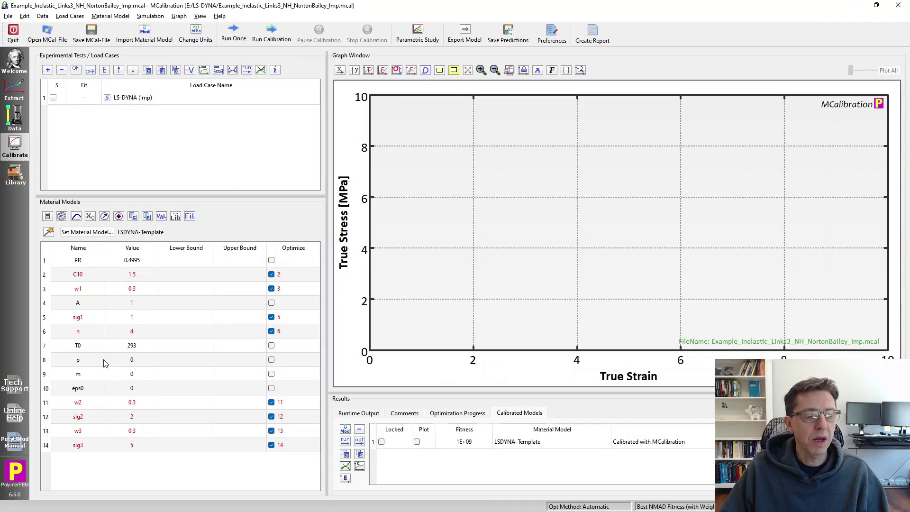
{"action": "left_click", "coordinate": [233, 33]}
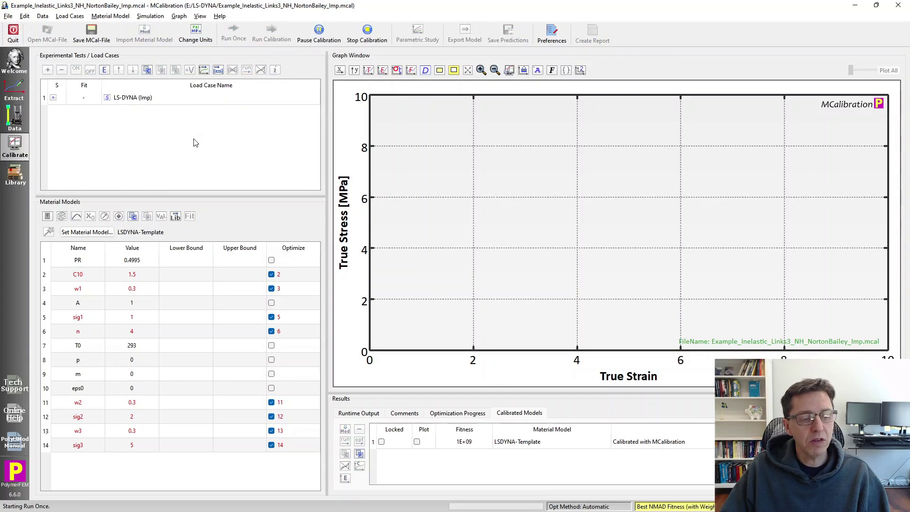